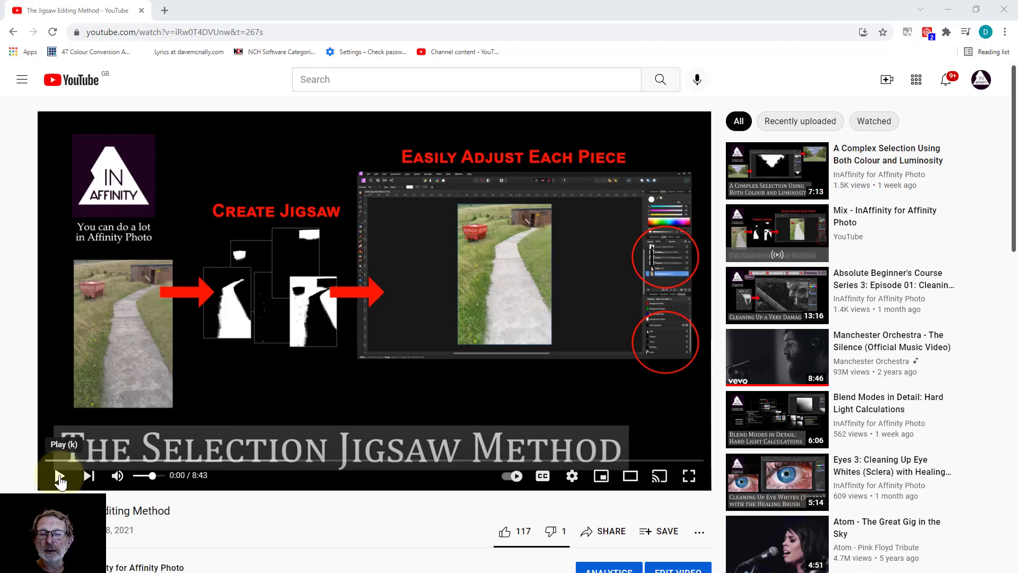
Play the Selection Jigsaw Method video briefly, then pause it around 0:02
click(350, 324)
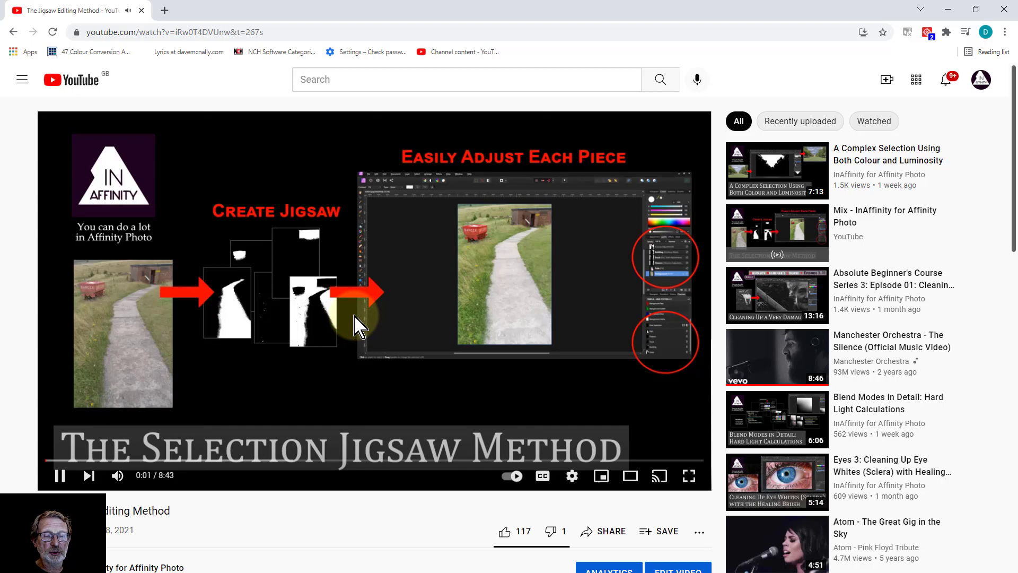
click(355, 324)
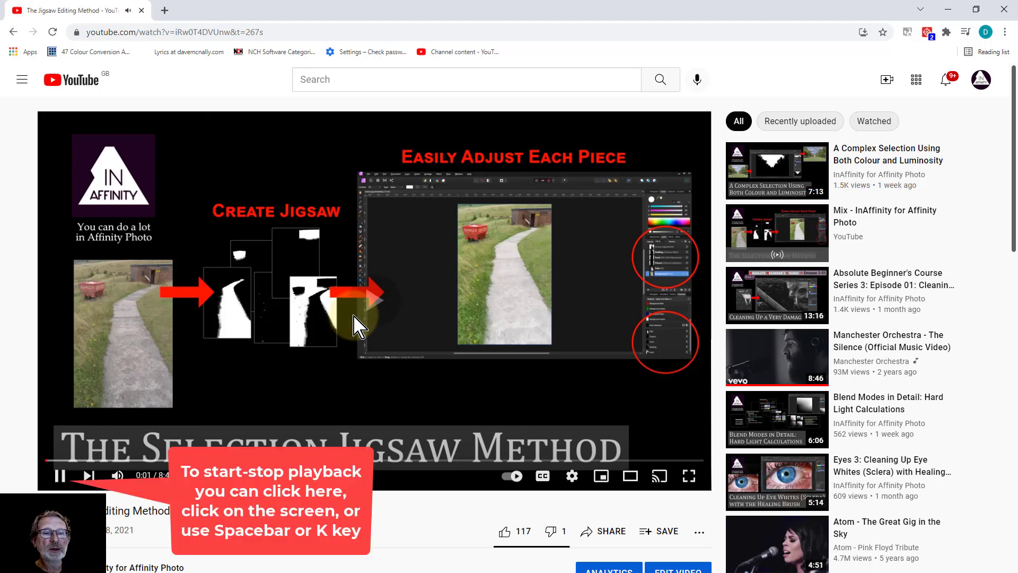
click(354, 324)
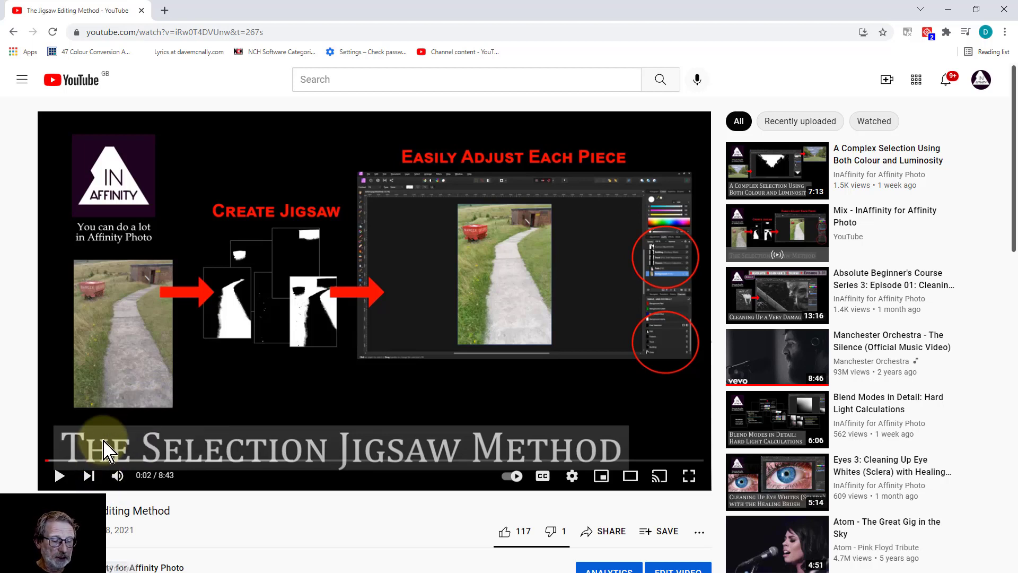
Mute the video's sound with M, then resume playback with the space bar
key(m)
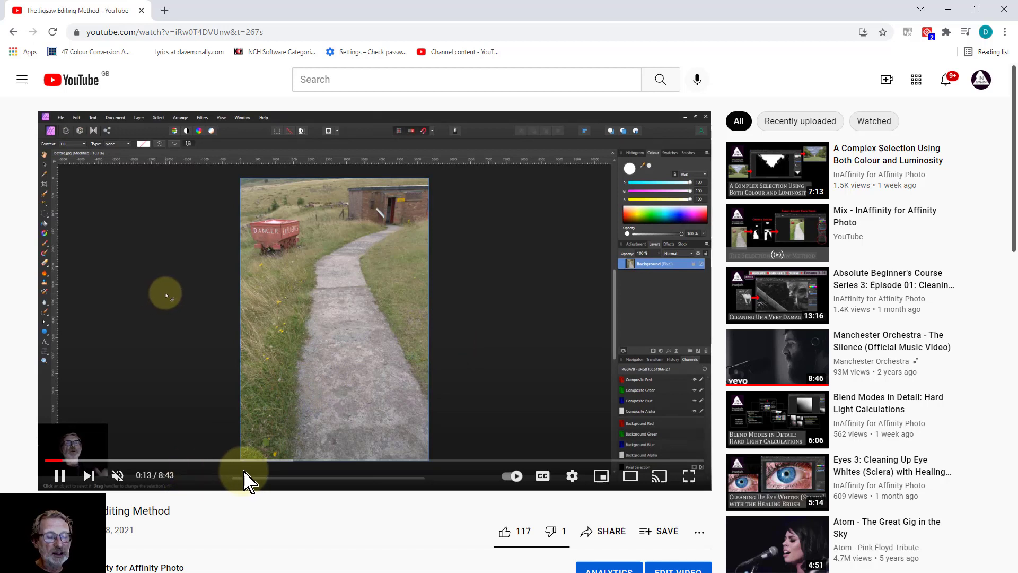
key(space)
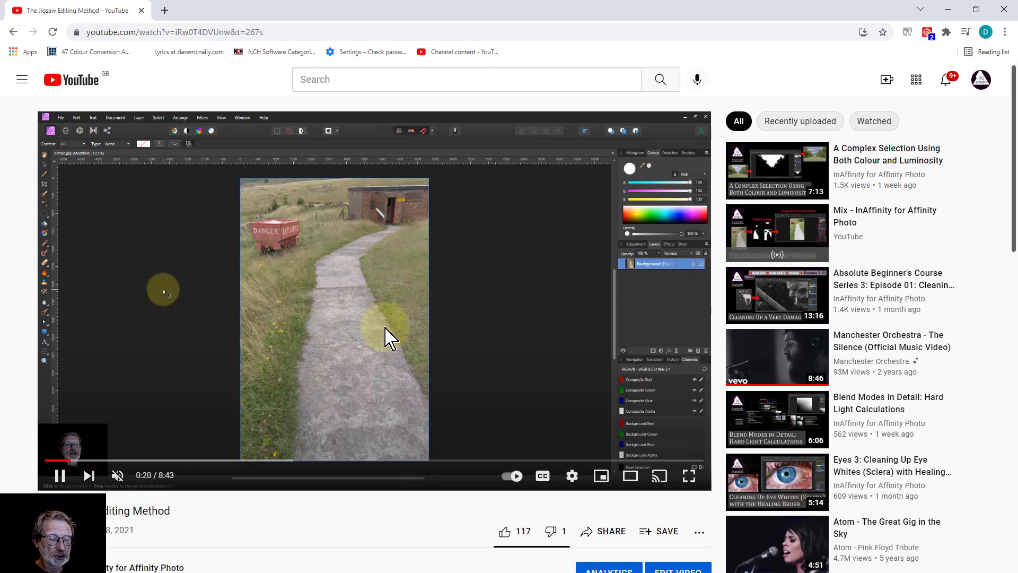
Pause at 0:21, skip forward twice, then jump back twice in 10-second steps
click(364, 346)
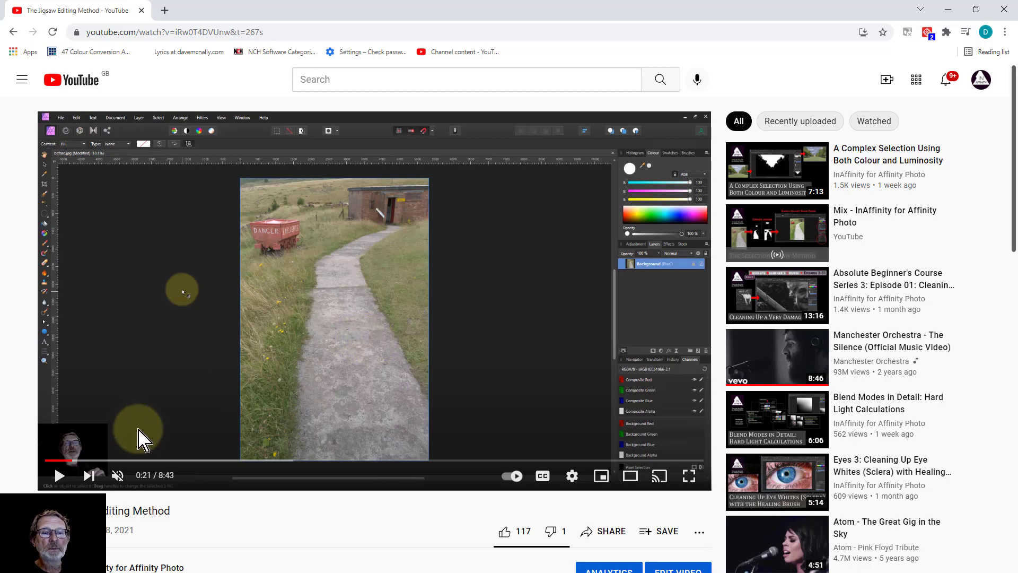
key(l)
key(l)
key(l)
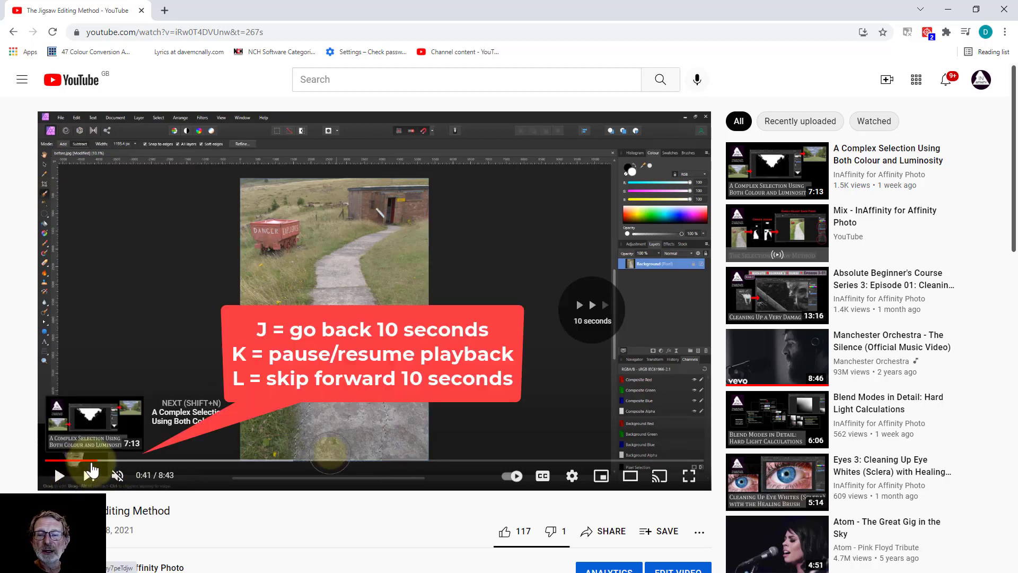
key(l)
key(l)
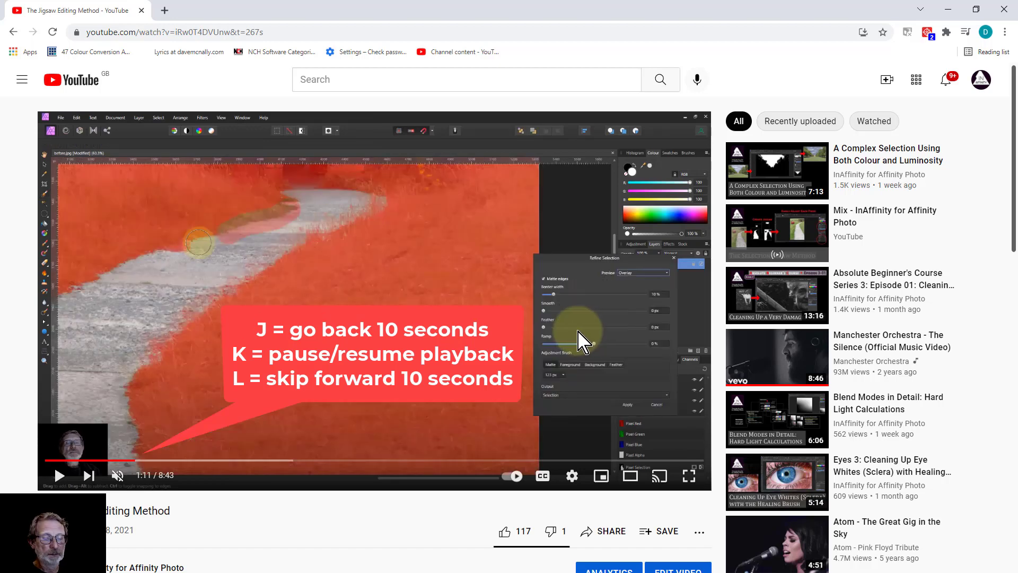
key(j)
key(j)
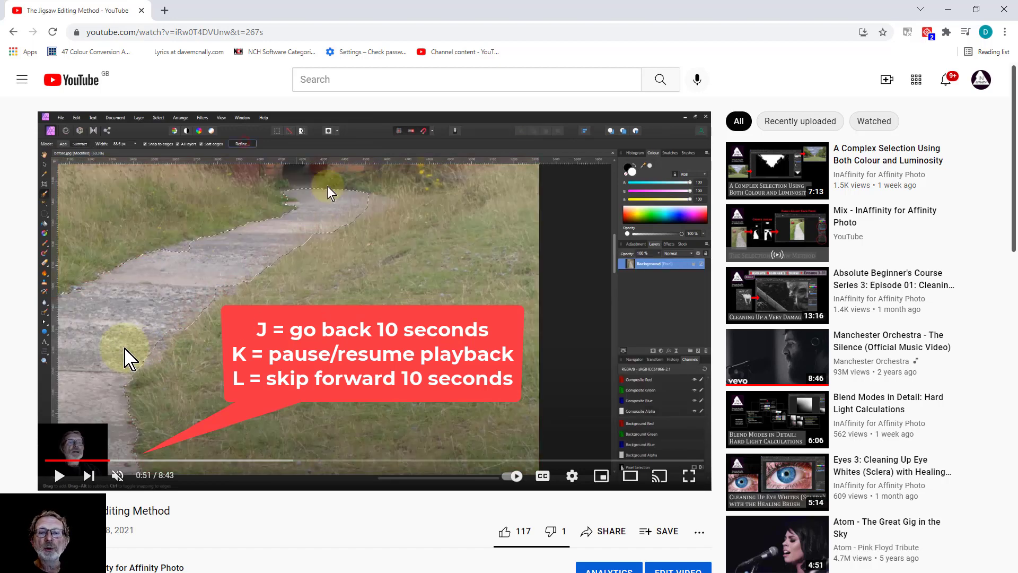
key(j)
key(j)
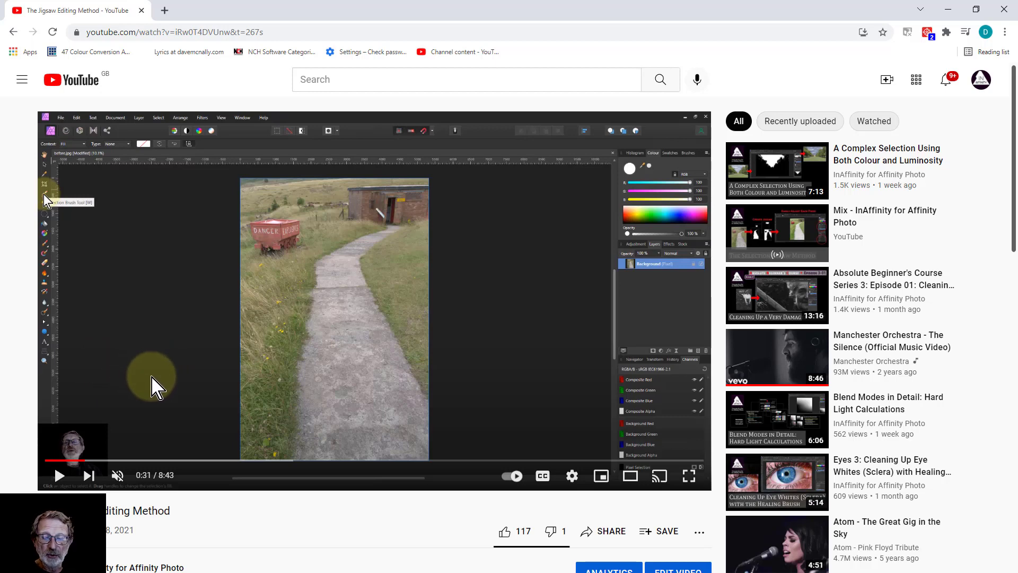
Jump to 10%, 20% and 30% of the video, then the start, the 8:43 end, and restart
key(1)
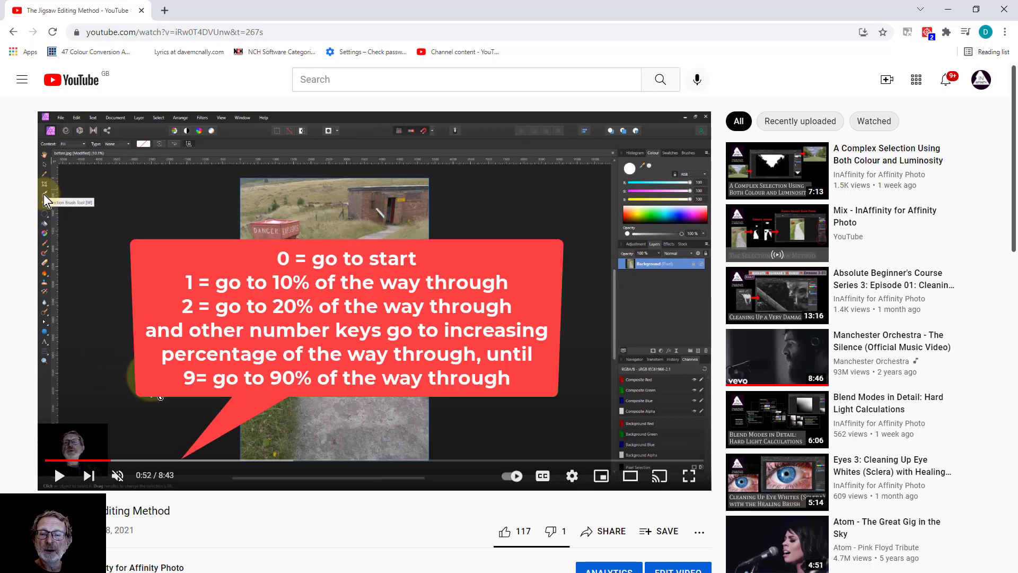
key(2)
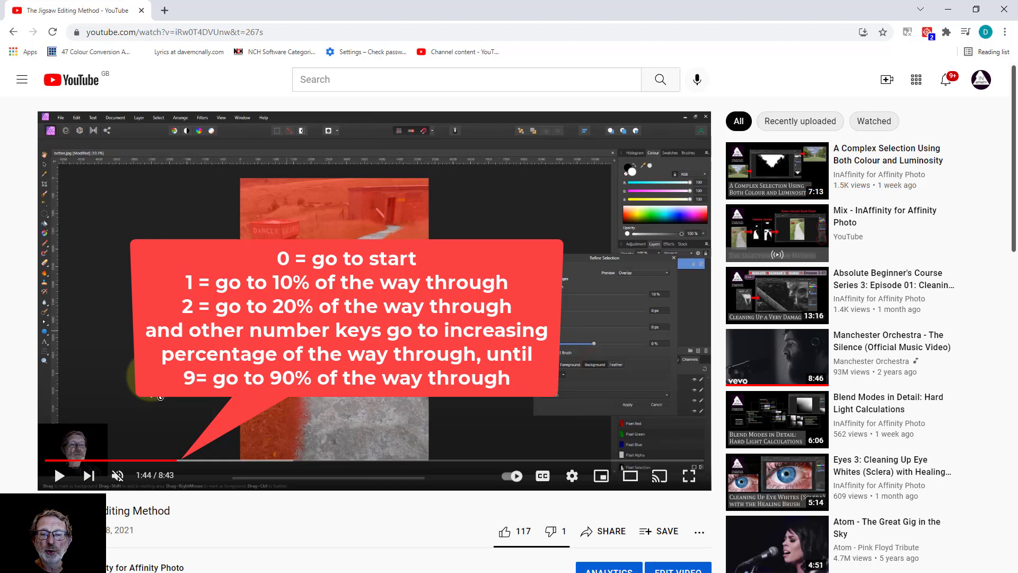
key(3)
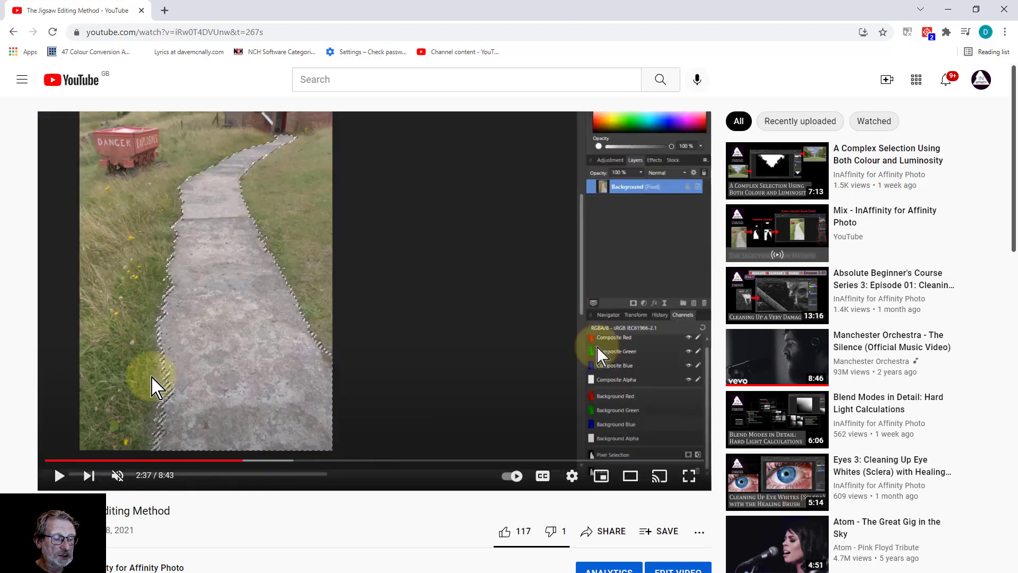
key(0)
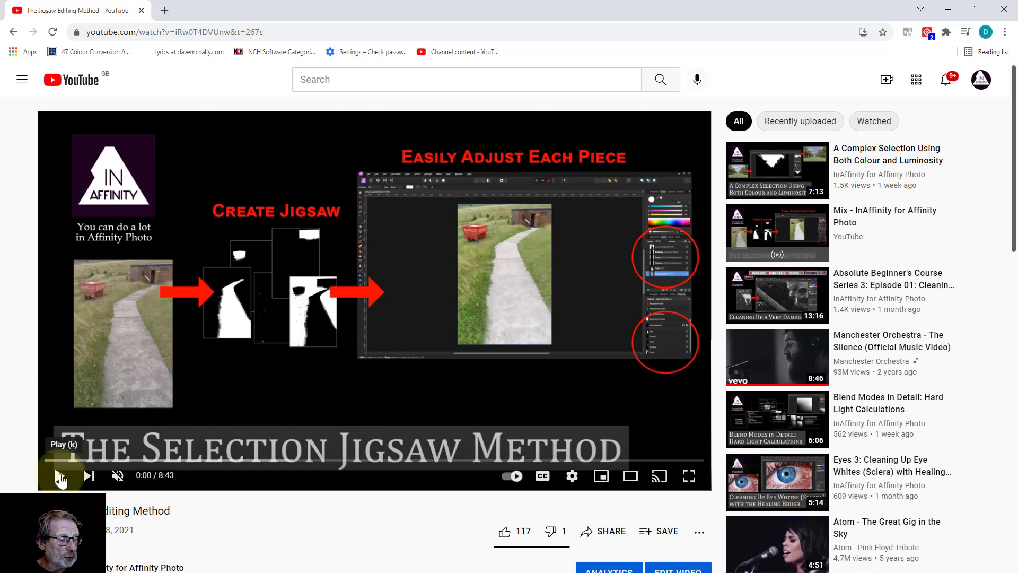
key(End)
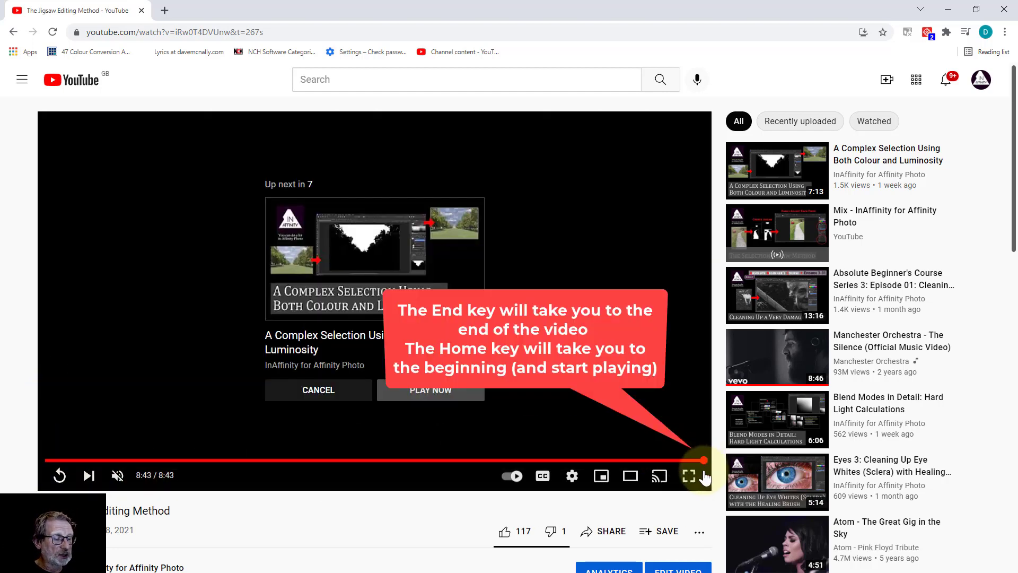
key(Home)
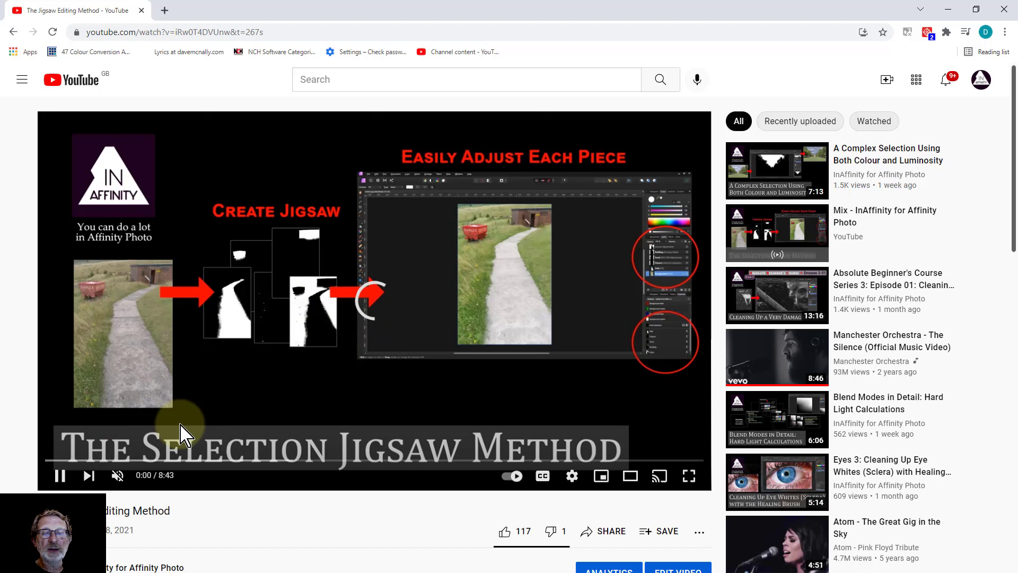
Resume playback, unmute the sound, and raise the volume to 95%
click(58, 477)
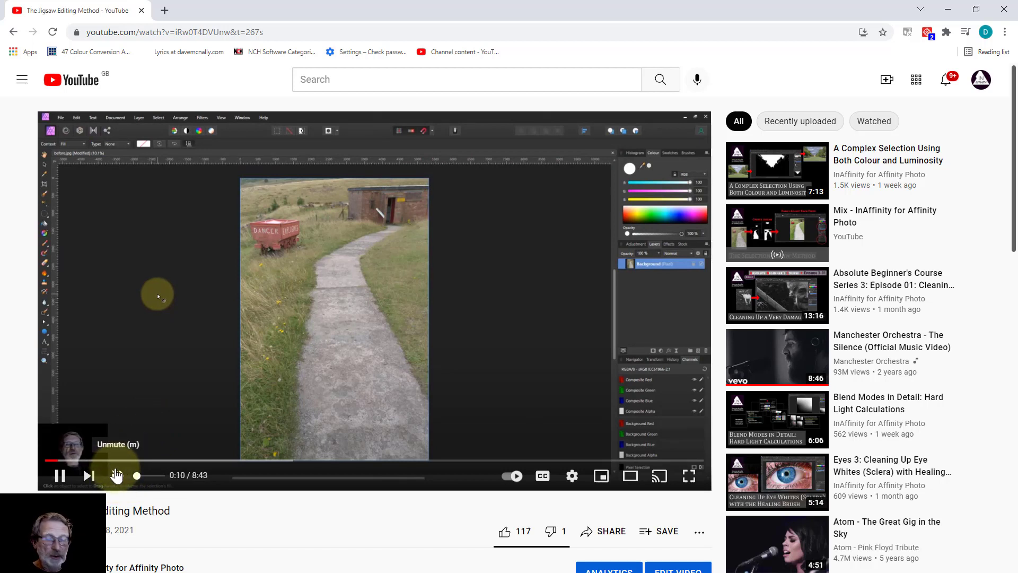
click(117, 475)
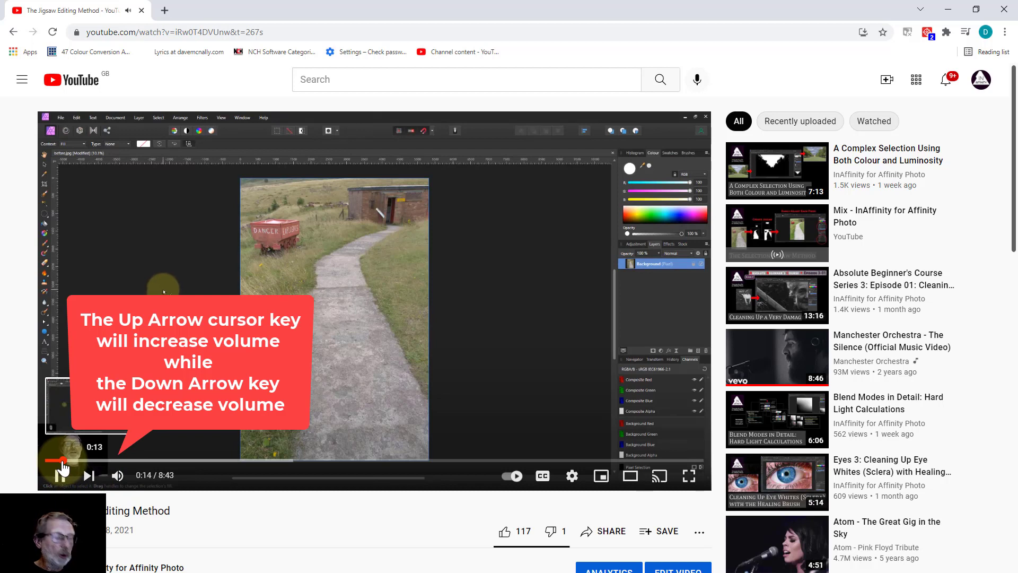
key(Up)
key(Up)
key(Up)
key(Up)
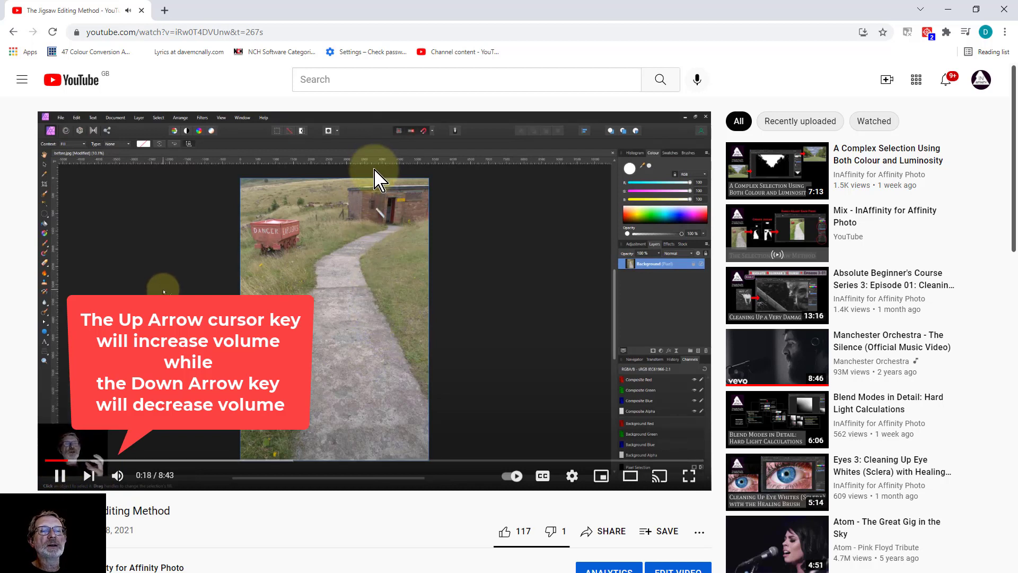
key(Up)
key(Up)
key(Up)
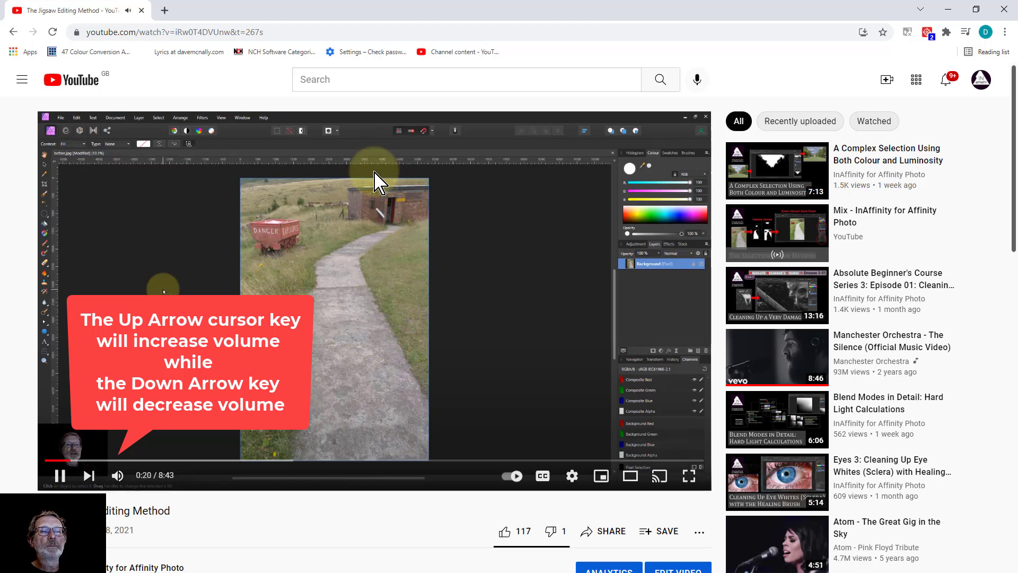
Lower the volume back to 80%, then mute the video with the speaker button
key(Down)
key(Down)
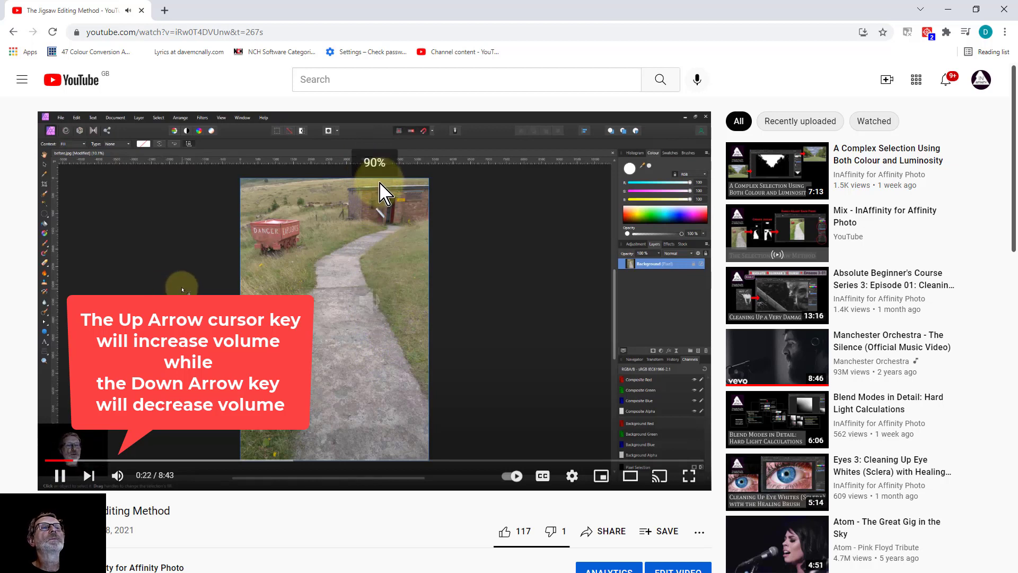
key(Down)
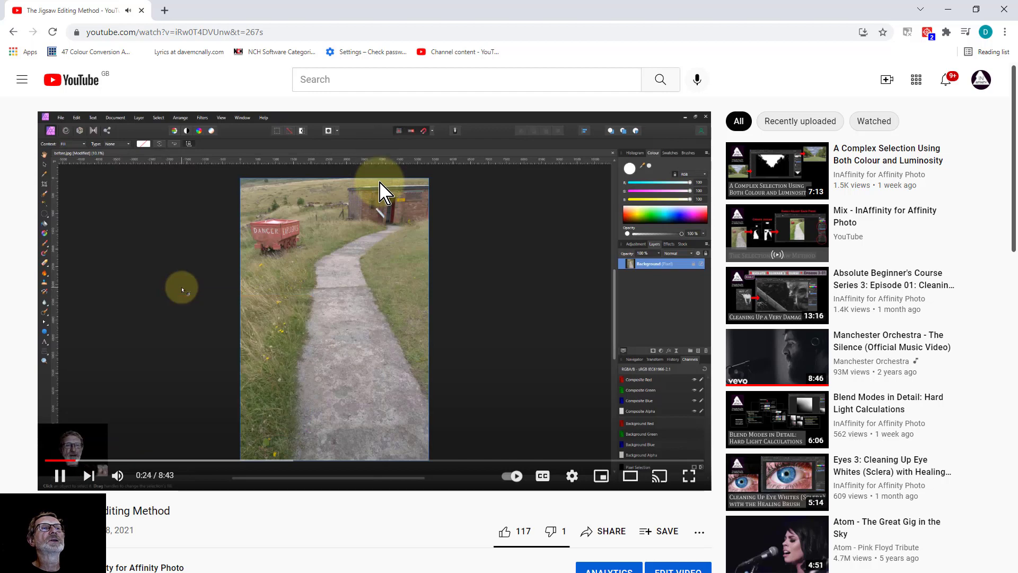
mouse_move(61, 490)
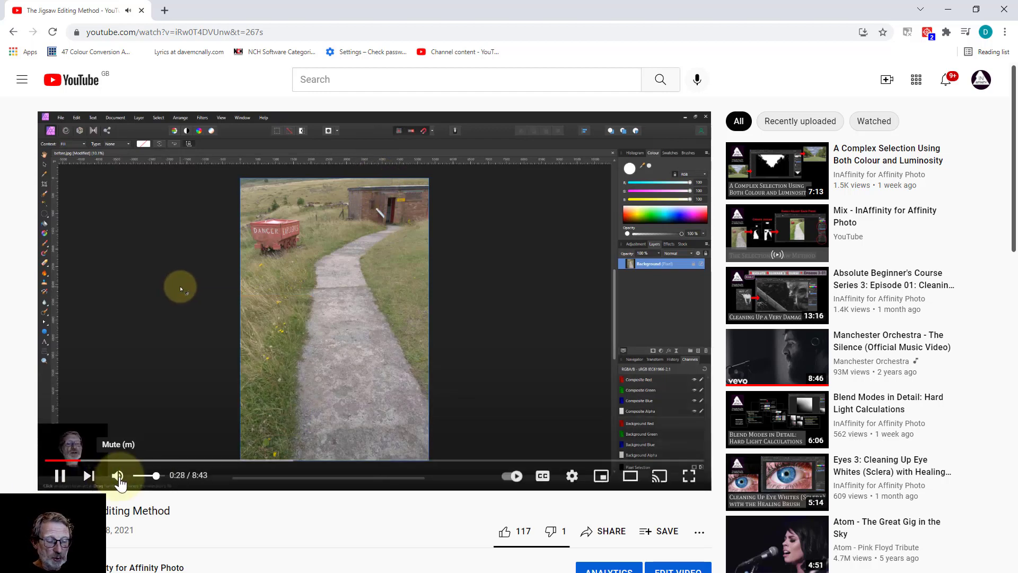
click(119, 482)
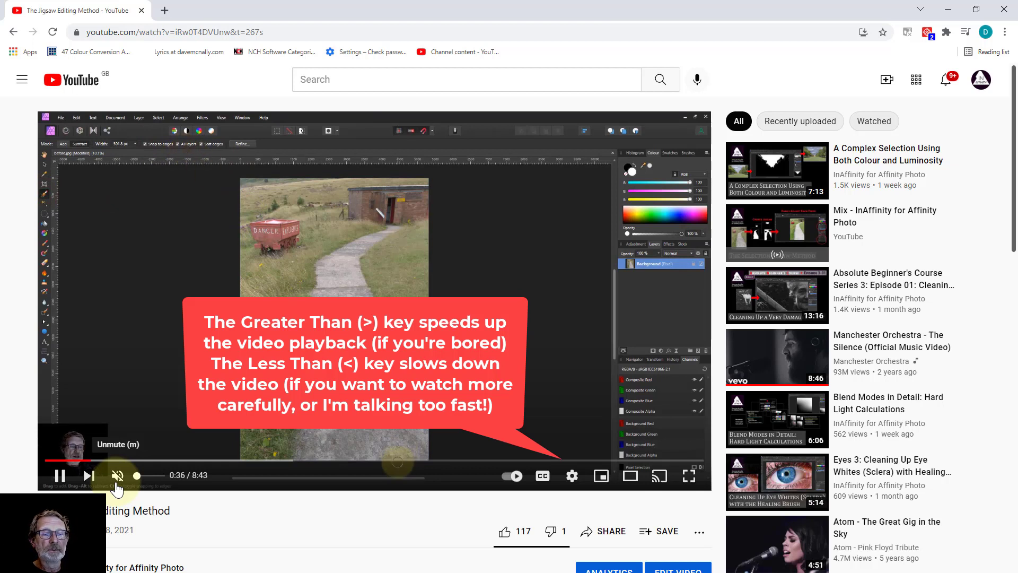
key(shift+period)
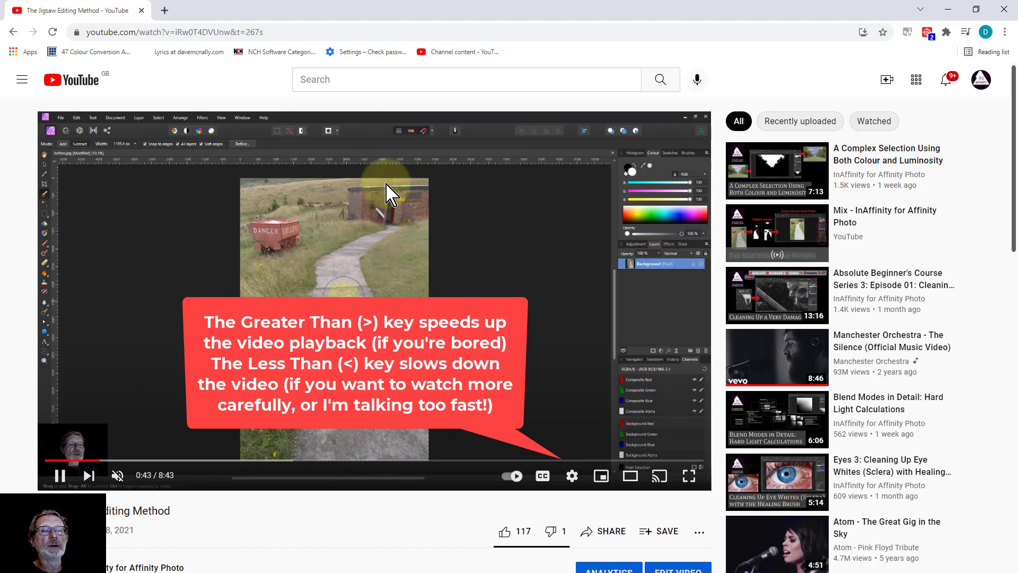
key(shift+period)
key(shift+period)
key(shift+period)
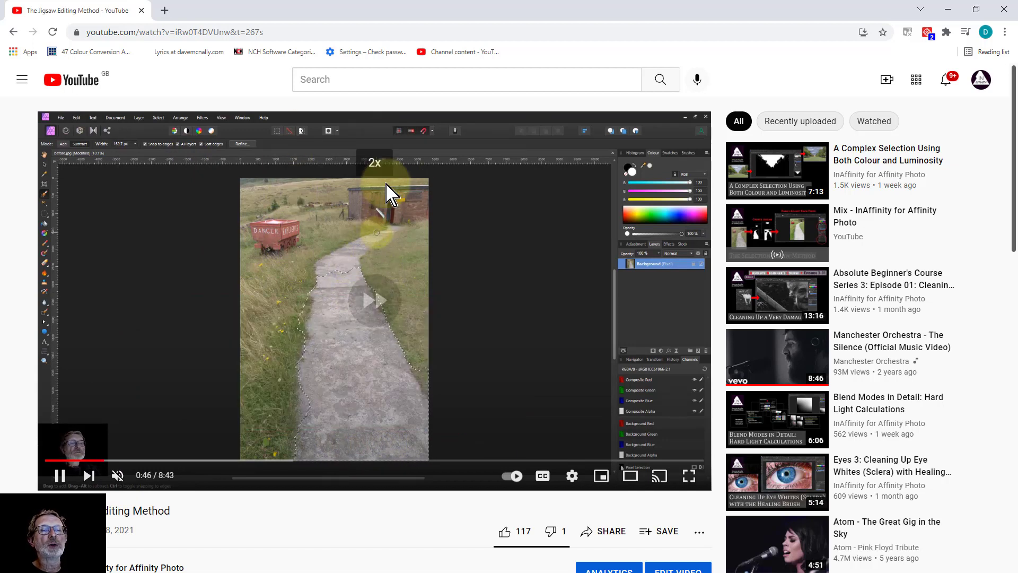
key(shift+comma)
key(shift+comma)
key(shift+comma)
key(shift+comma)
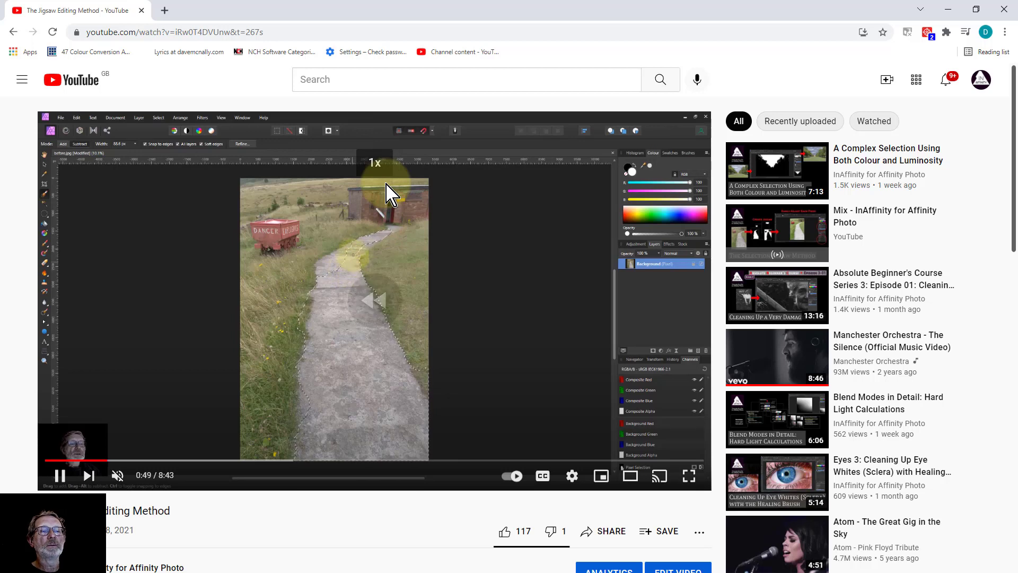
Check the playback speed options in the player settings, keeping speed at Normal
click(573, 477)
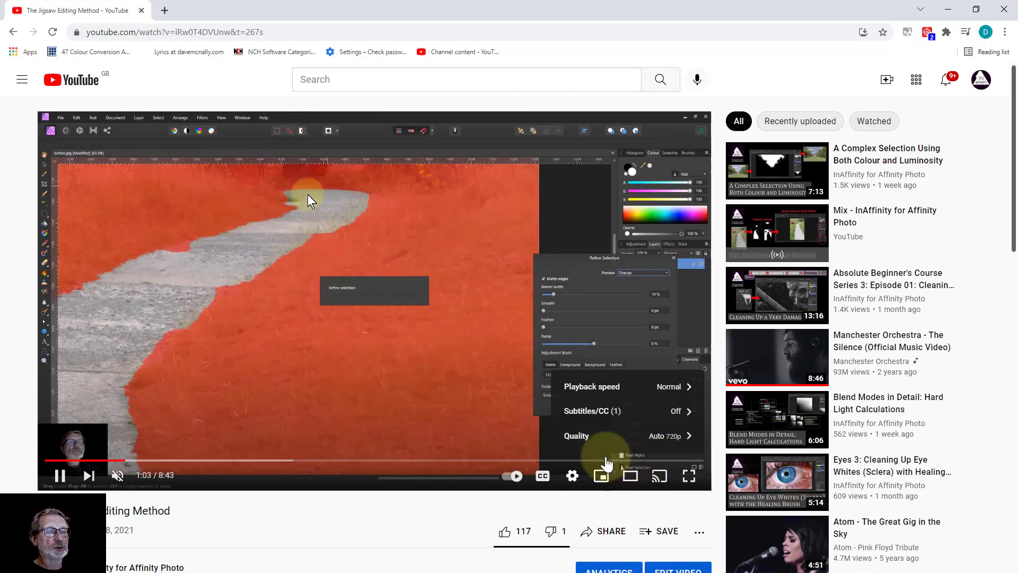
click(607, 389)
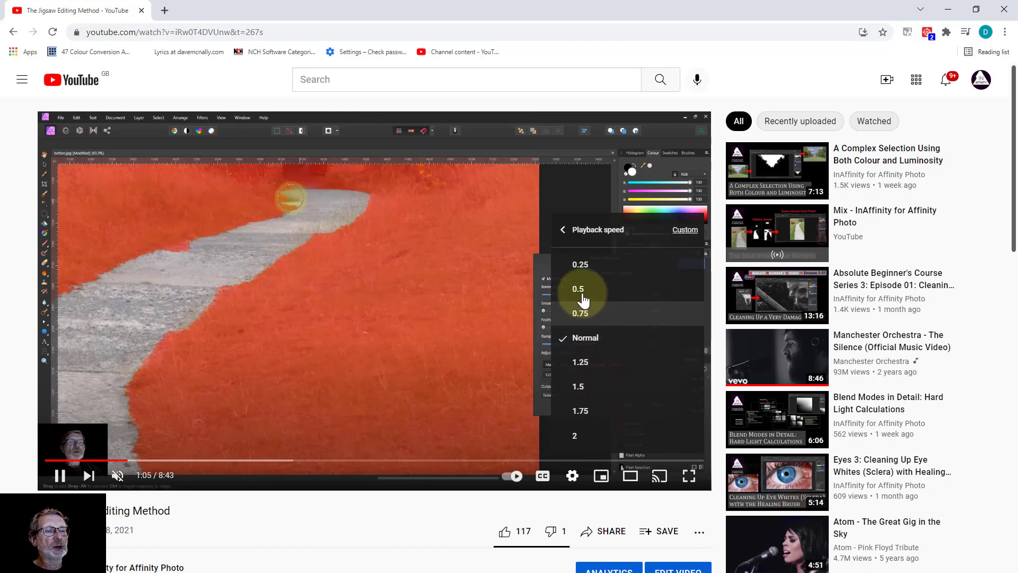
click(581, 343)
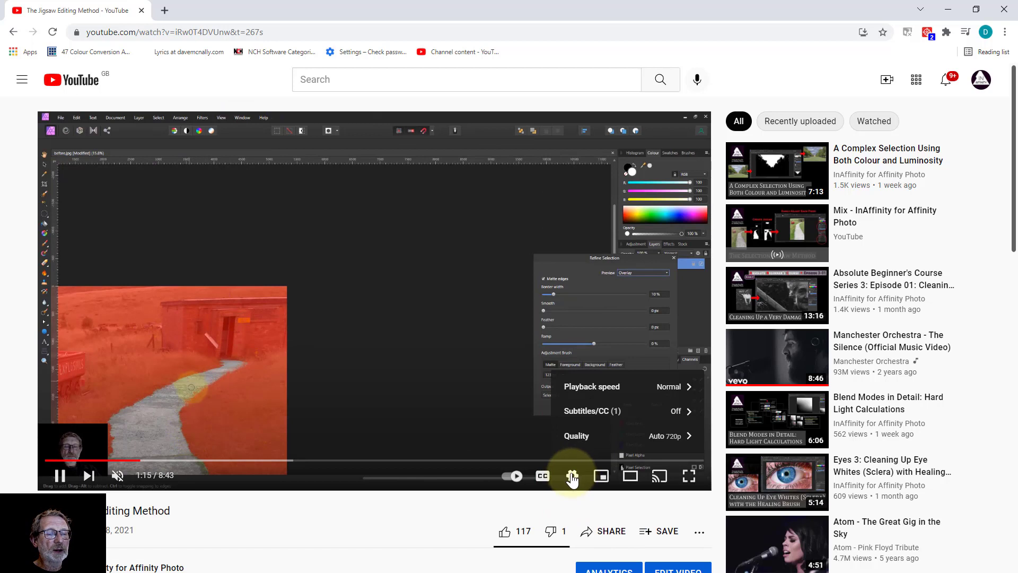
Change the video quality from Auto 720p to 1080p in the player settings
click(573, 478)
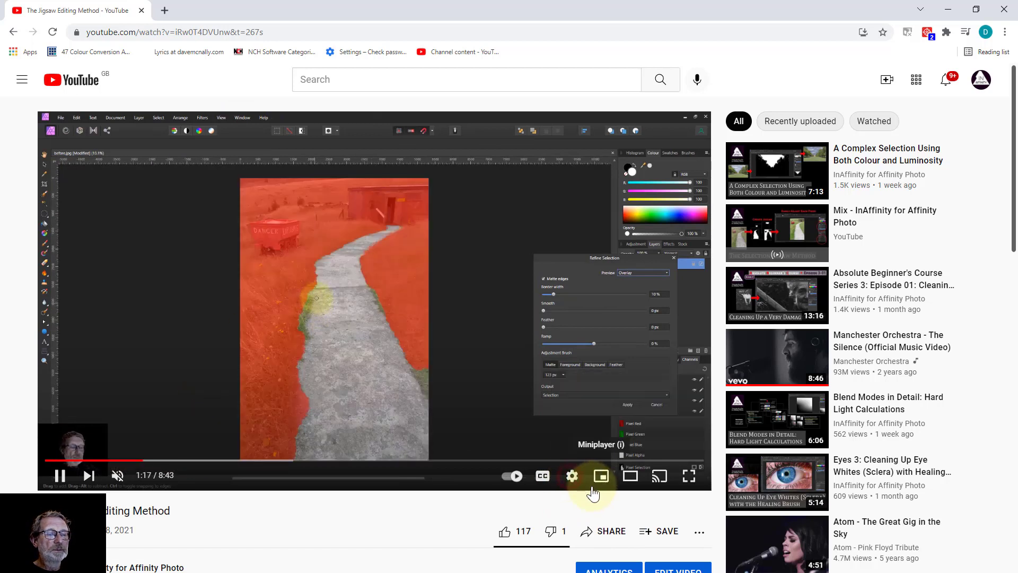
click(573, 477)
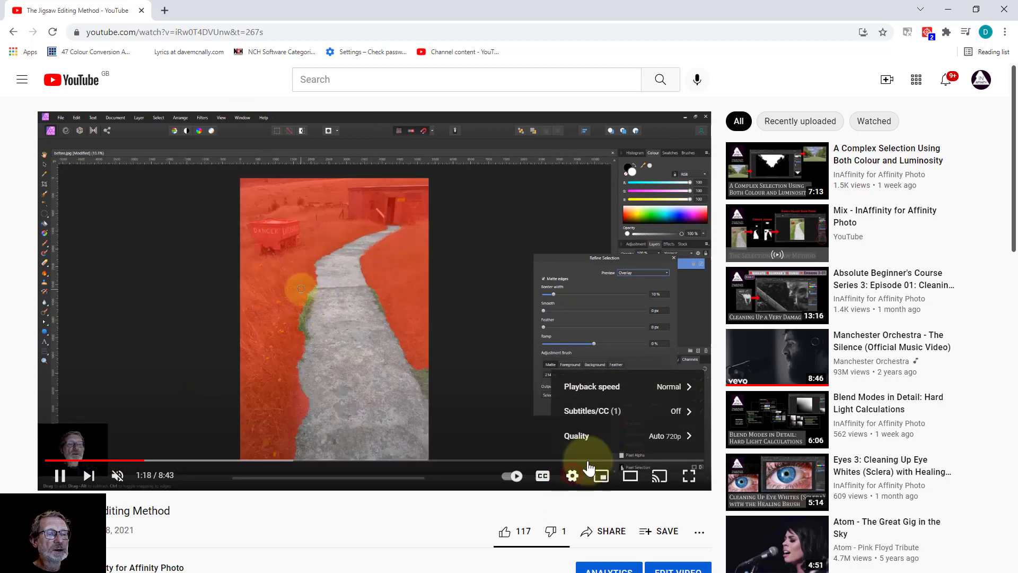
click(674, 438)
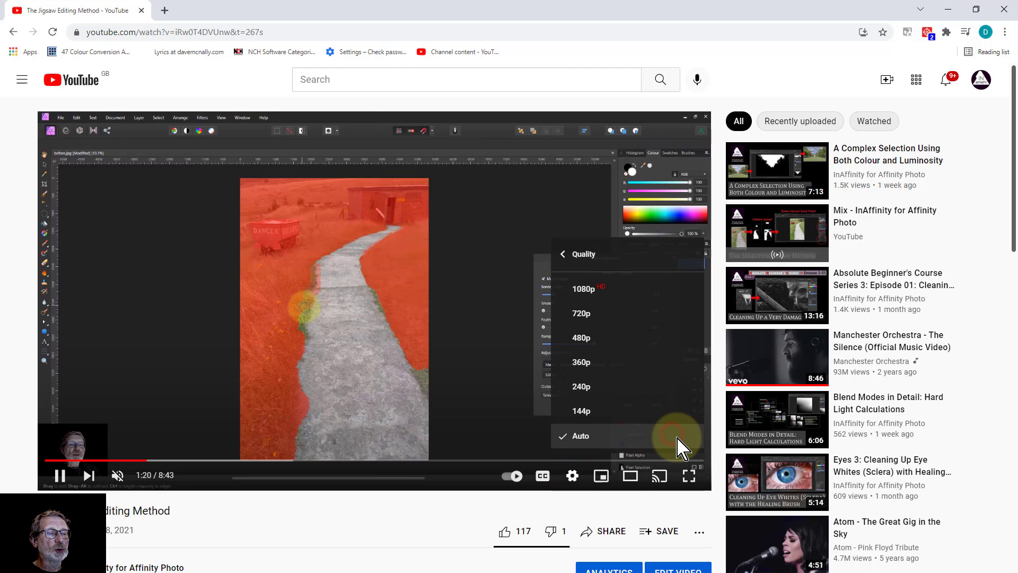
click(582, 291)
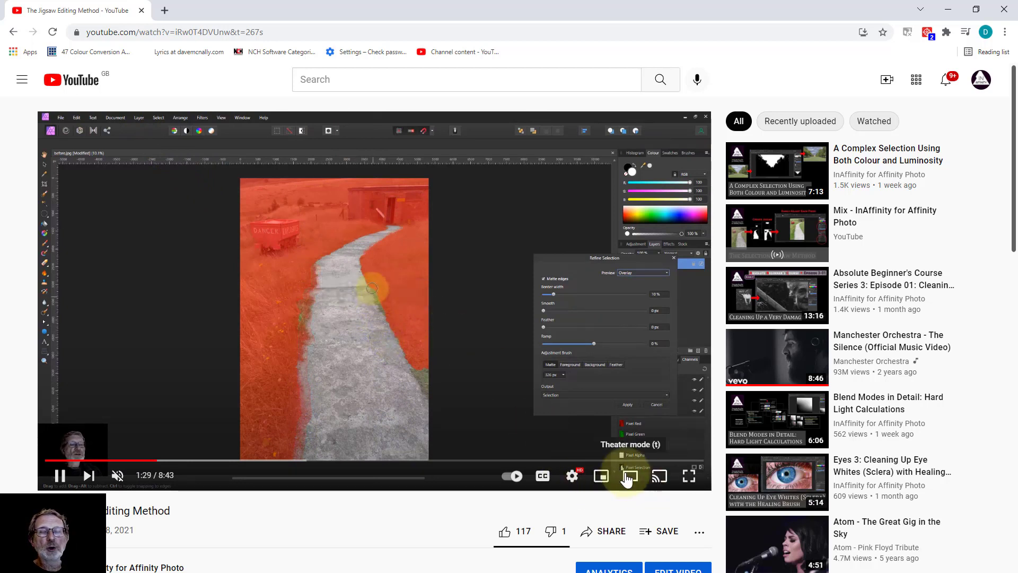
Switch the muted Affinity Photo tutorial to full-screen playback
click(688, 478)
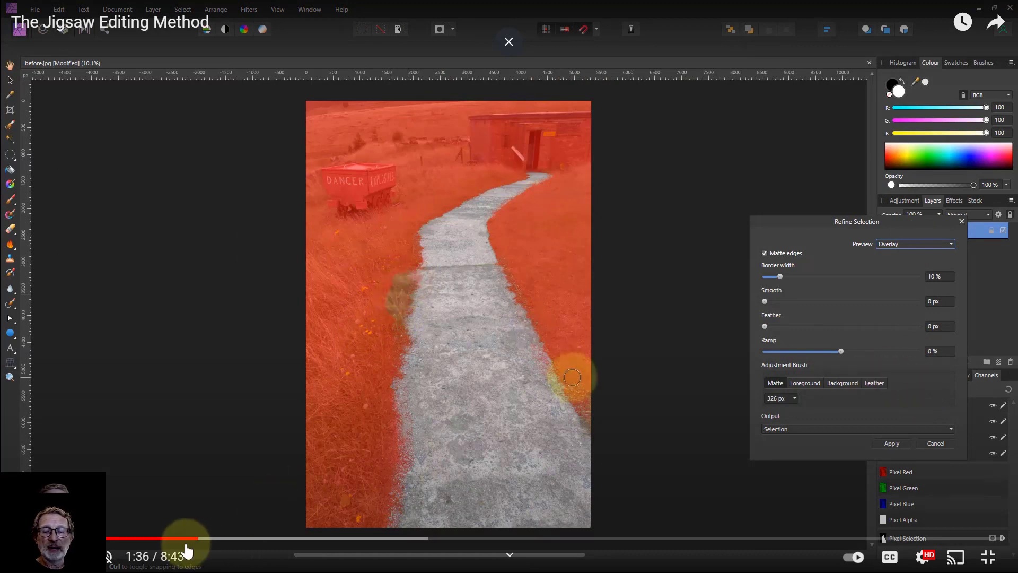
mouse_move(125, 549)
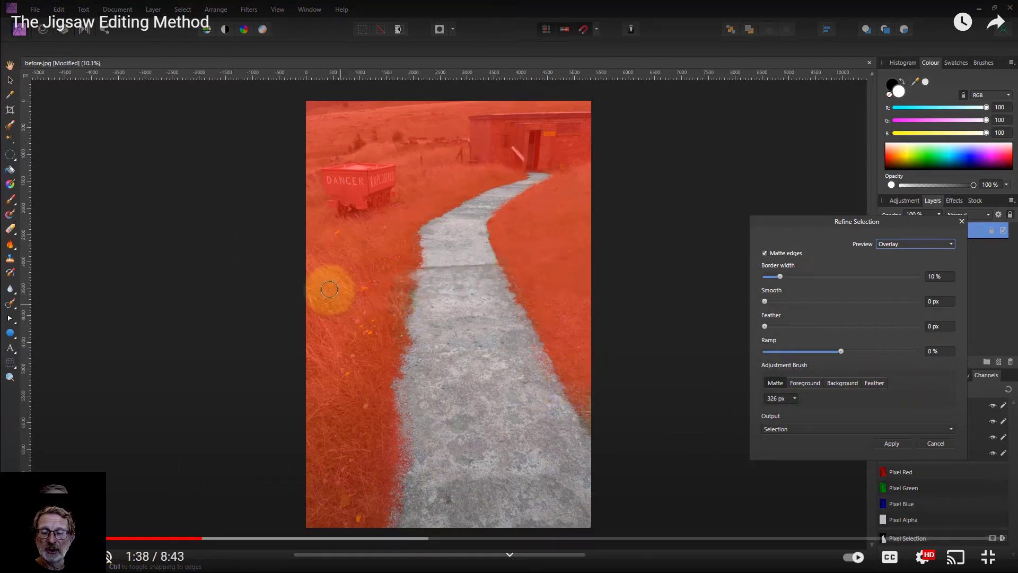